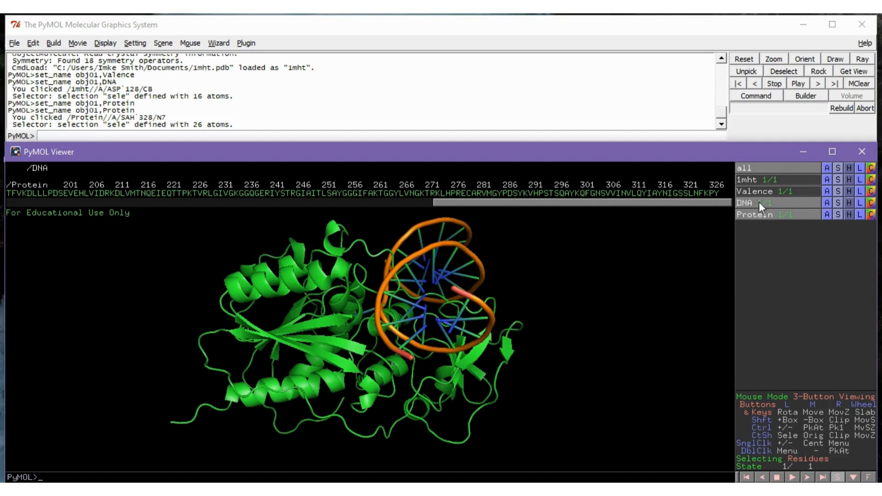
# Toggle the DNA and Protein objects off and on to view each one separately
pyautogui.click(759, 202)
pyautogui.click(761, 210)
pyautogui.click(753, 201)
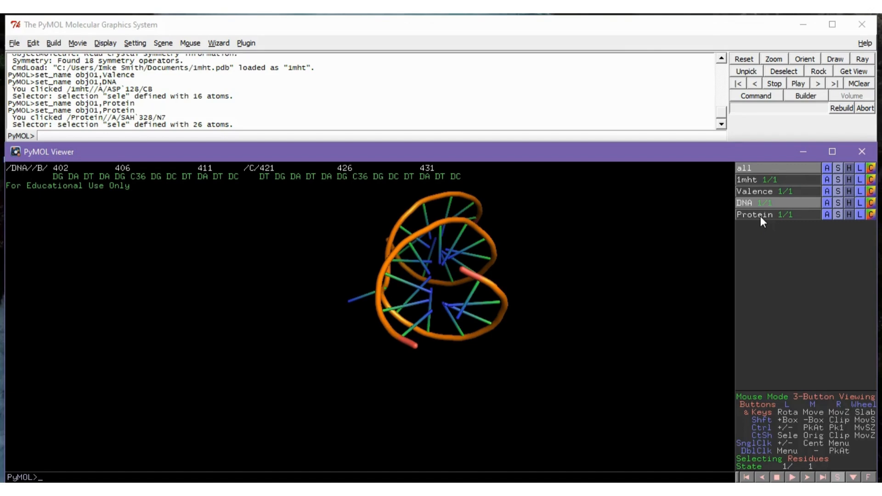
pyautogui.click(760, 216)
# Show the DNA object as lines and hide its cartoon representation
pyautogui.click(839, 204)
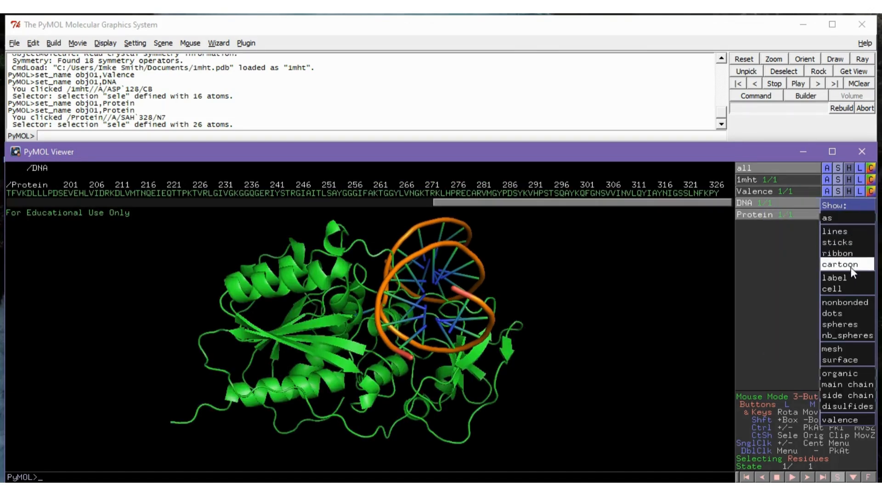
pyautogui.click(843, 233)
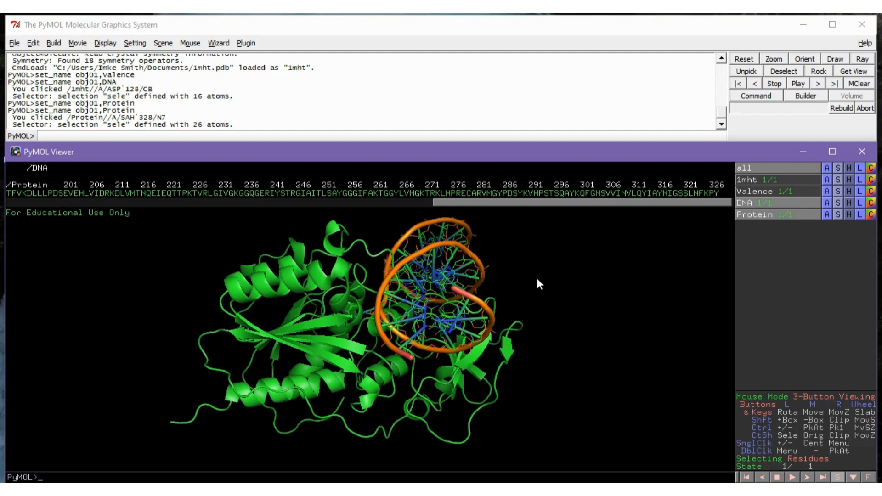
pyautogui.moveTo(537, 280); pyautogui.dragTo(590, 354, button='right')
pyautogui.moveTo(522, 262); pyautogui.dragTo(487, 290)
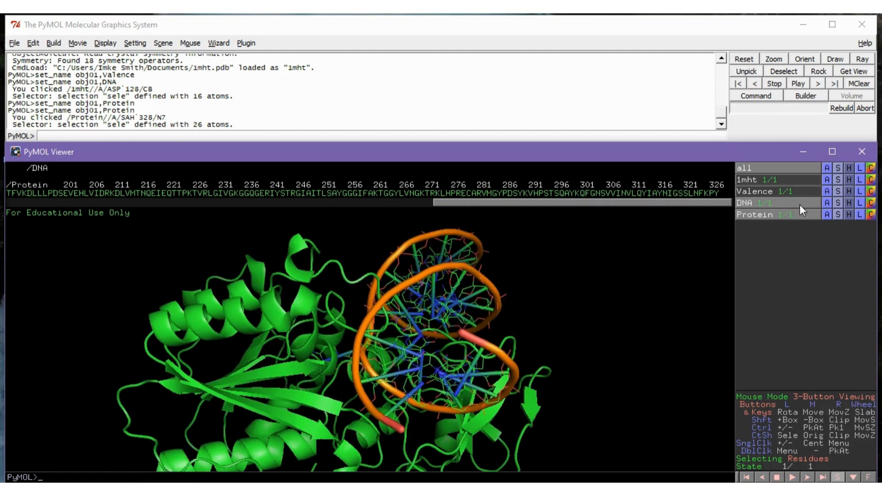
pyautogui.click(848, 203)
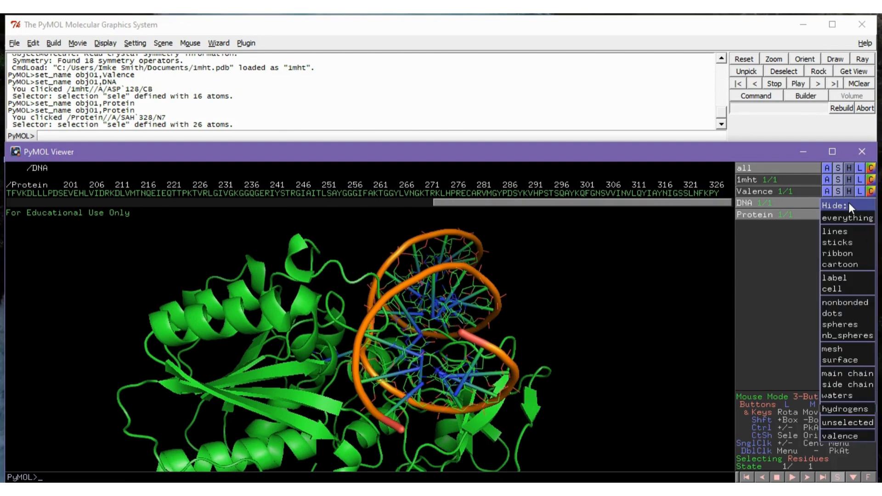
pyautogui.click(863, 266)
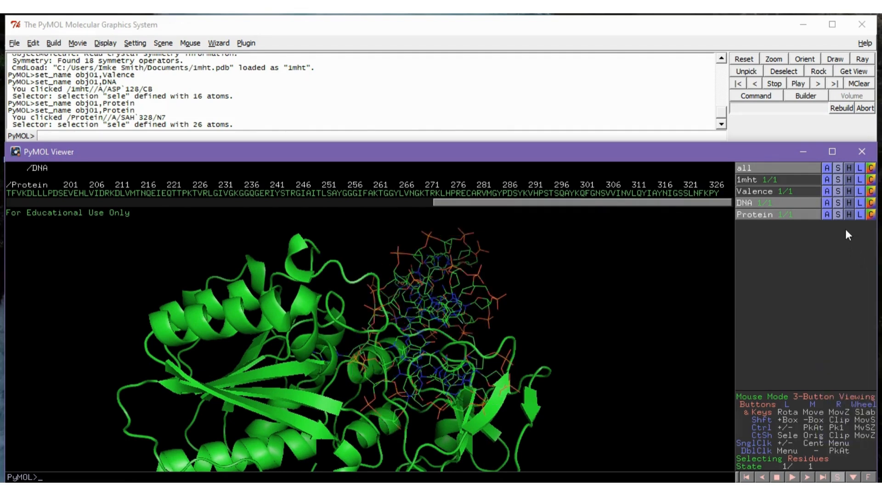
# Display the DNA object only as sticks
pyautogui.click(841, 204)
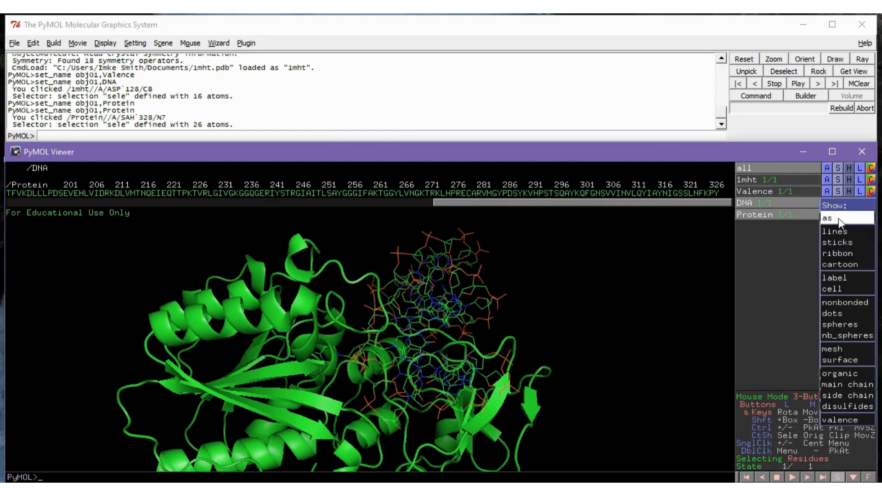
pyautogui.moveTo(840, 218)
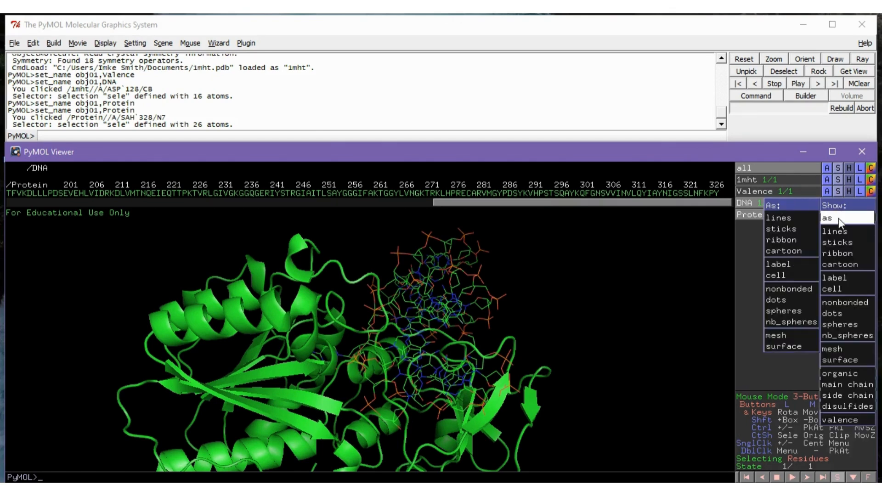
pyautogui.click(798, 232)
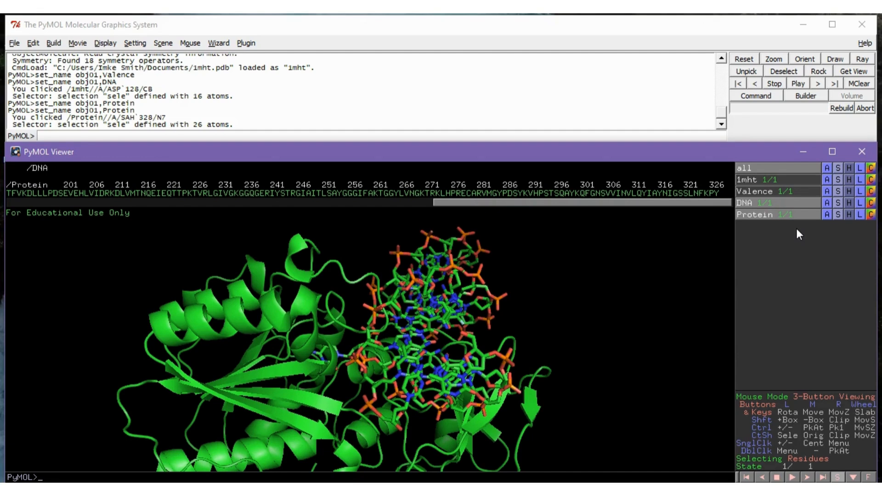
# Display the DNA object only as a ribbon
pyautogui.click(839, 203)
pyautogui.moveTo(845, 219)
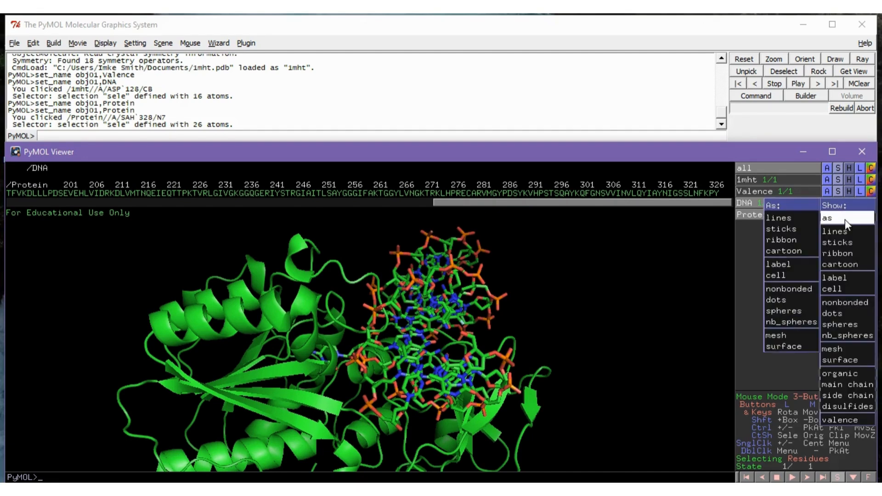
pyautogui.click(798, 239)
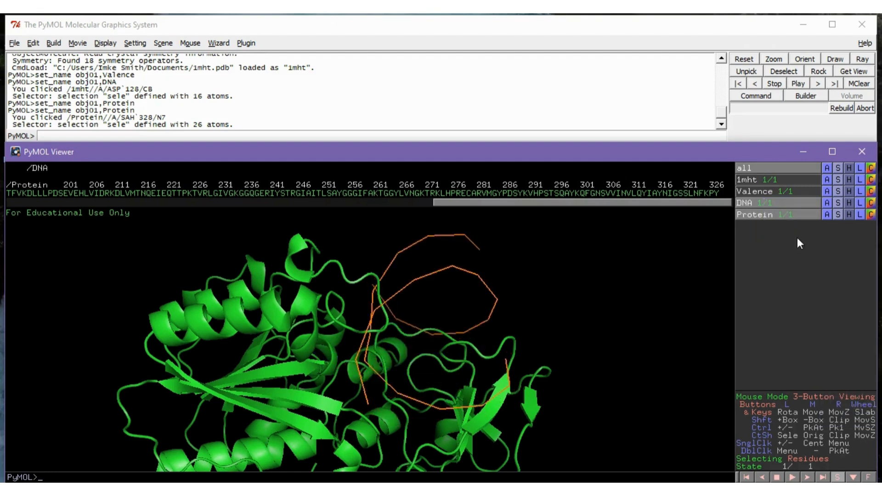
# Add the cartoon representation to the DNA object and inspect it alongside the protein
pyautogui.click(839, 203)
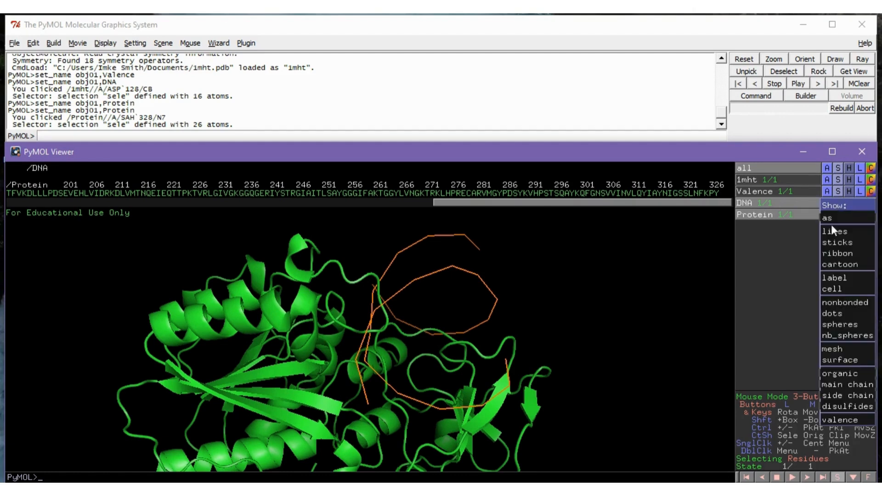
pyautogui.click(839, 264)
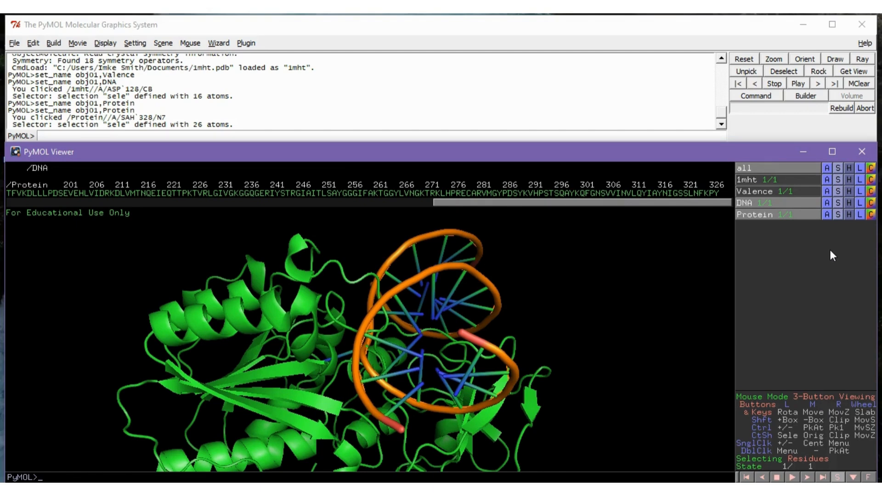
pyautogui.moveTo(627, 343); pyautogui.dragTo(682, 267)
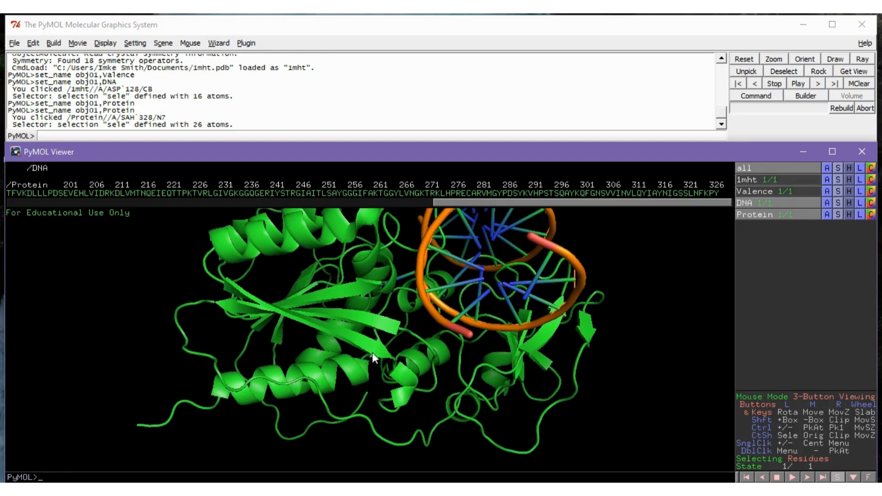
pyautogui.moveTo(413, 388); pyautogui.dragTo(364, 344)
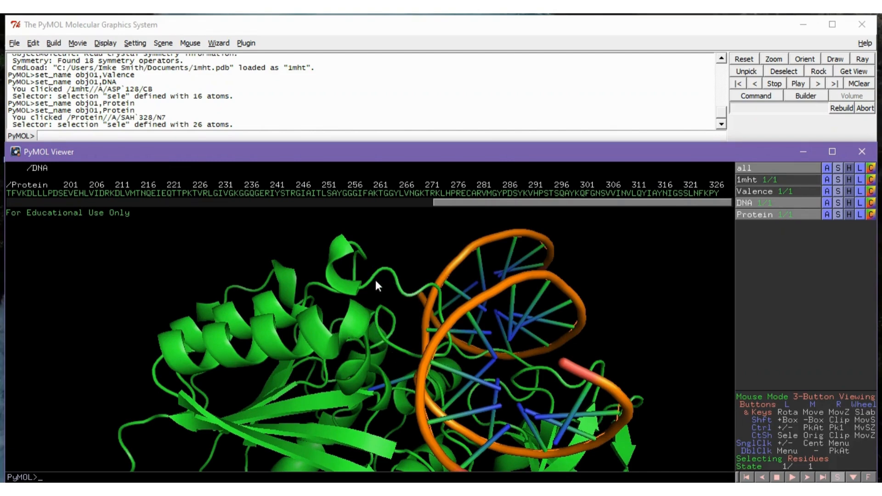
pyautogui.moveTo(585, 351)
pyautogui.mouseDown(button='right')
pyautogui.moveTo(630, 357)
pyautogui.moveTo(595, 356)
pyautogui.mouseUp(button='right')
pyautogui.moveTo(596, 355); pyautogui.dragTo(611, 324, button='middle')
pyautogui.moveTo(611, 325); pyautogui.dragTo(607, 314, button='right')
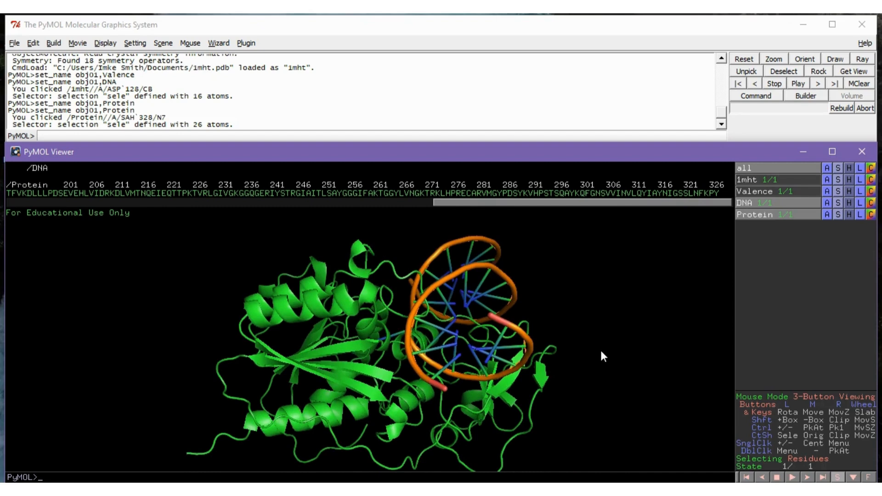
pyautogui.moveTo(601, 352); pyautogui.dragTo(612, 330, button='middle')
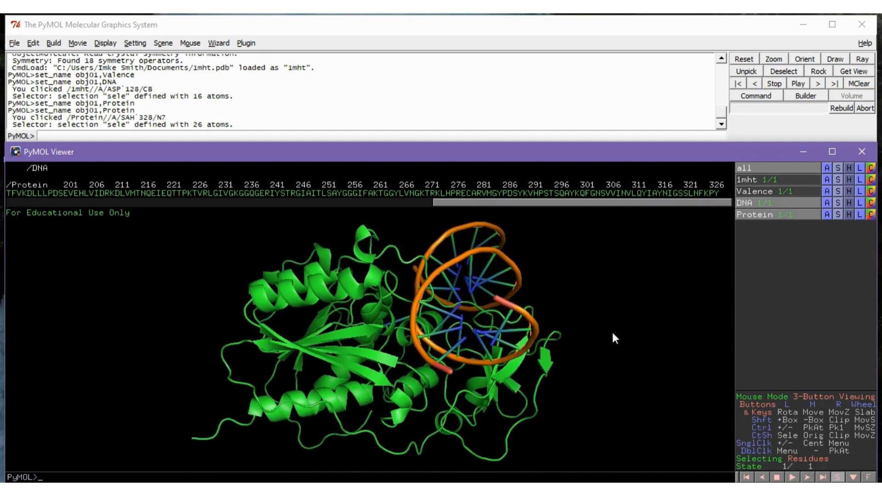
# Show the crystal unit cell for the DNA object and examine its outline around the complex
pyautogui.click(839, 204)
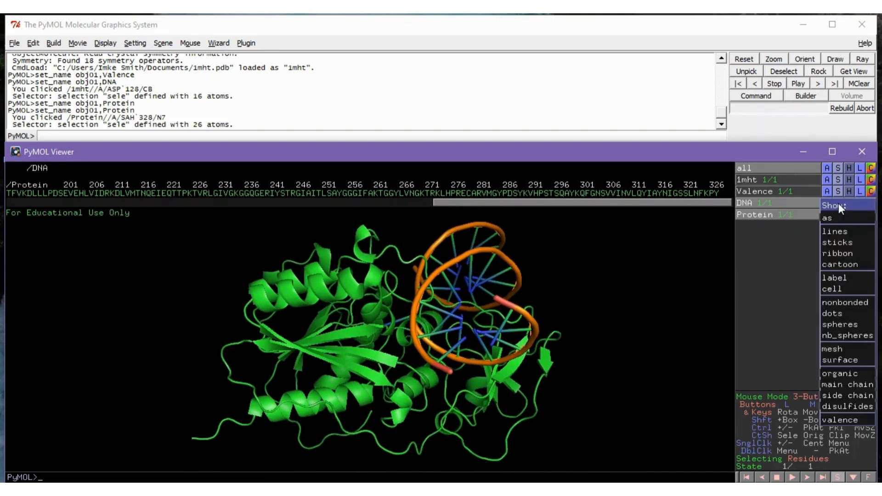
pyautogui.click(857, 290)
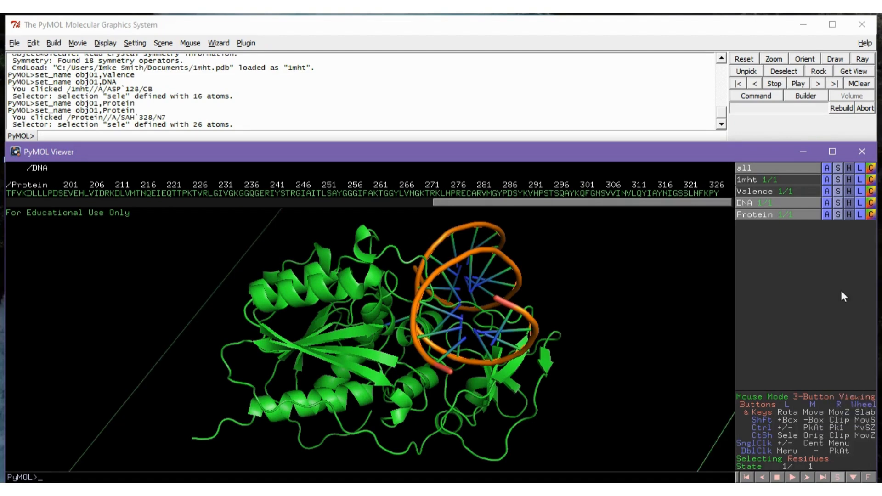
pyautogui.moveTo(644, 418); pyautogui.dragTo(593, 239, button='right')
pyautogui.moveTo(591, 427); pyautogui.dragTo(427, 250, button='right')
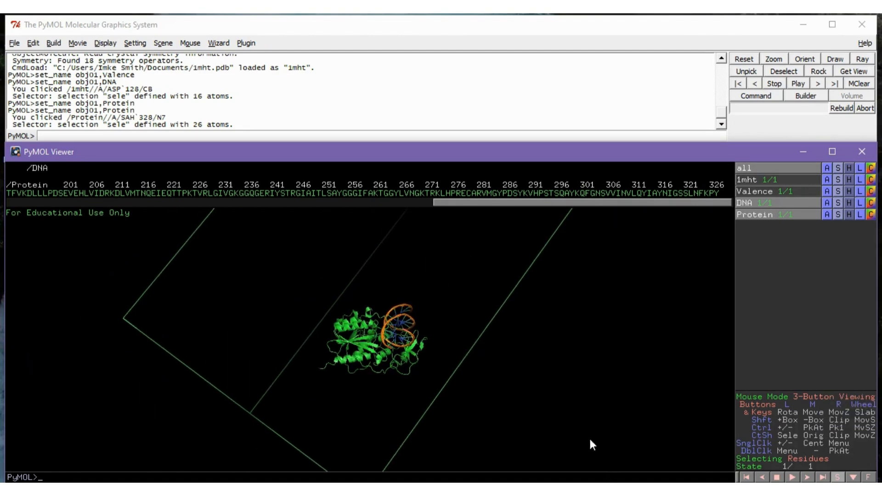
pyautogui.moveTo(590, 443); pyautogui.dragTo(603, 276, button='right')
pyautogui.moveTo(604, 276); pyautogui.dragTo(473, 388)
pyautogui.moveTo(471, 382); pyautogui.dragTo(515, 307, button='middle')
pyautogui.moveTo(514, 307); pyautogui.dragTo(671, 464, button='right')
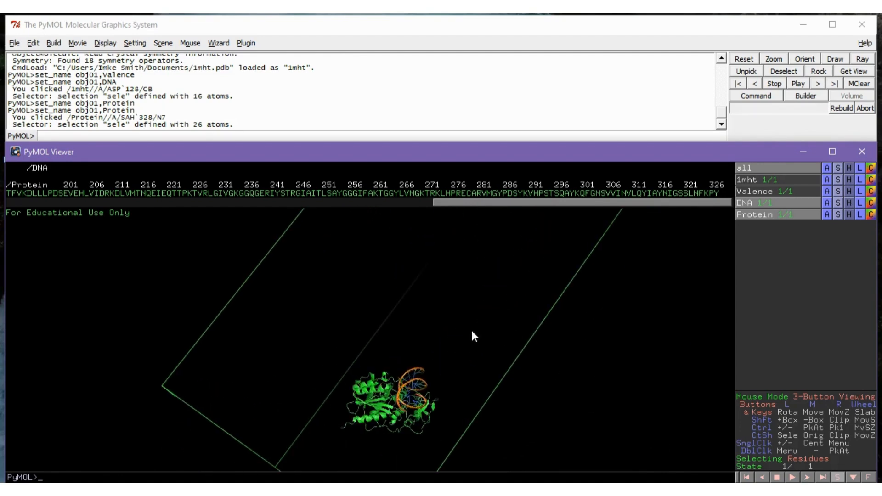
pyautogui.moveTo(461, 316); pyautogui.dragTo(724, 216)
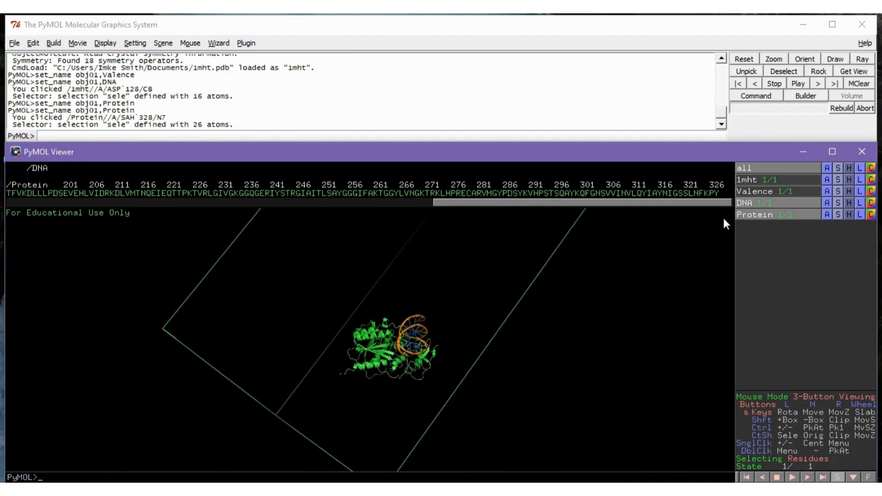
# Hide the DNA object's unit cell and zoom to the visible objects
pyautogui.click(850, 203)
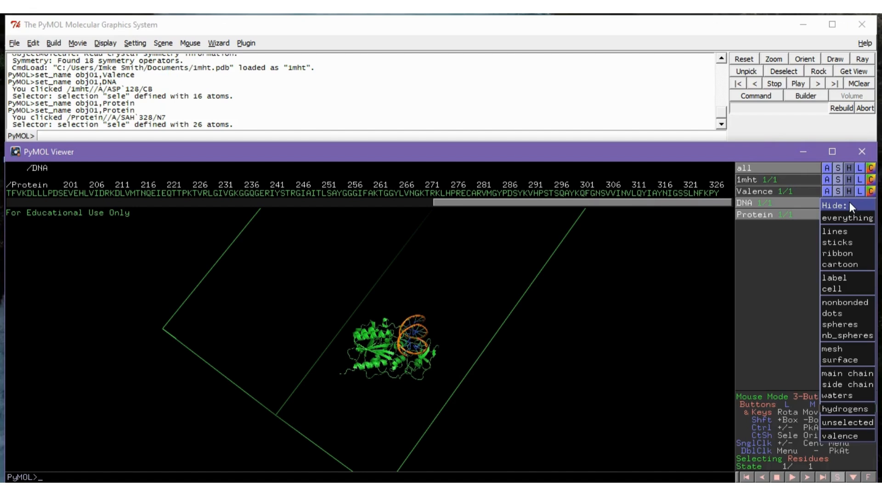
pyautogui.click(843, 293)
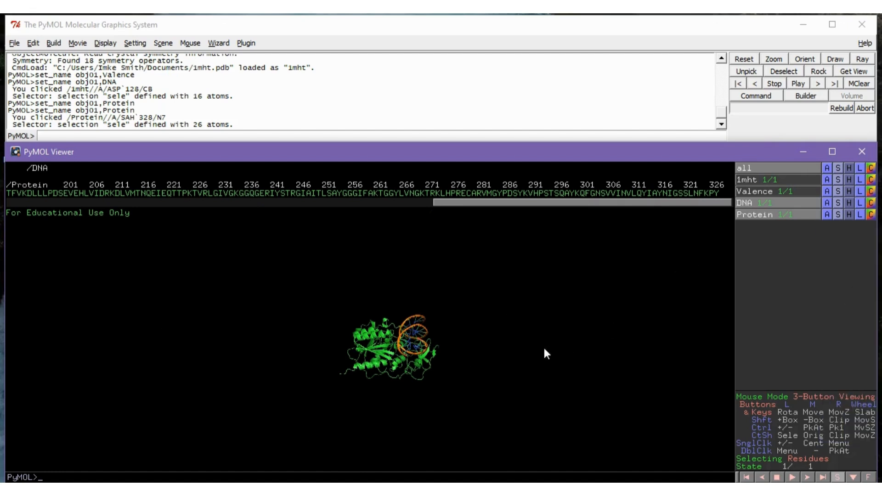
pyautogui.rightClick(509, 337)
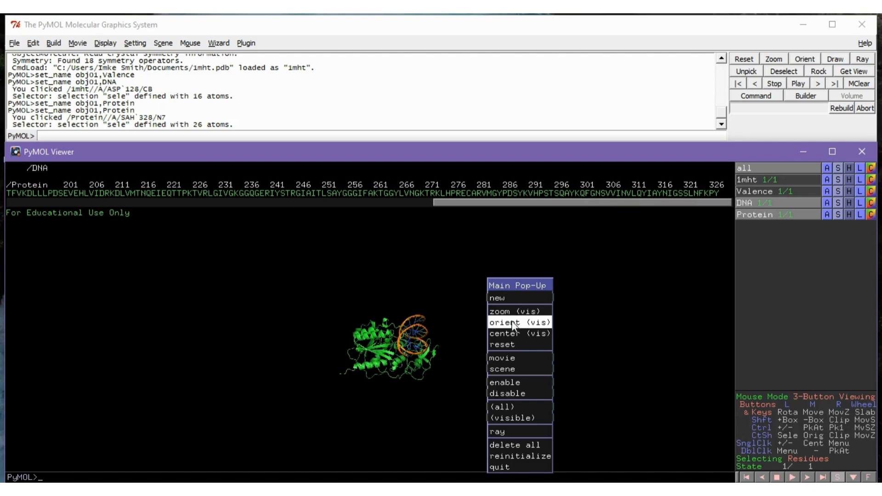
pyautogui.click(512, 314)
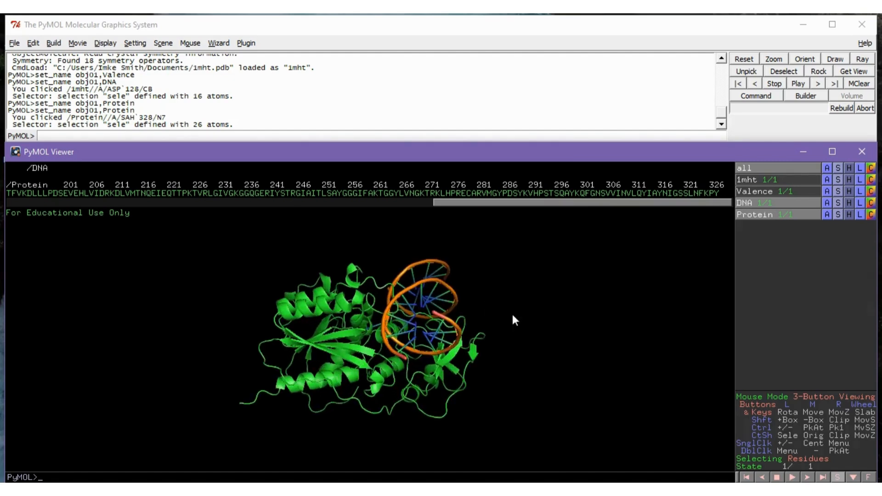
# Add the dots representation to the DNA object and inspect it from another angle
pyautogui.click(839, 205)
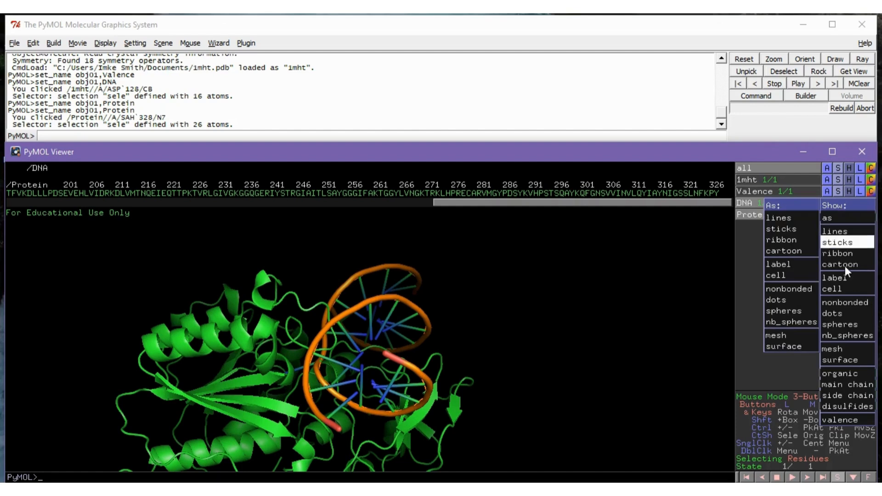
pyautogui.click(867, 314)
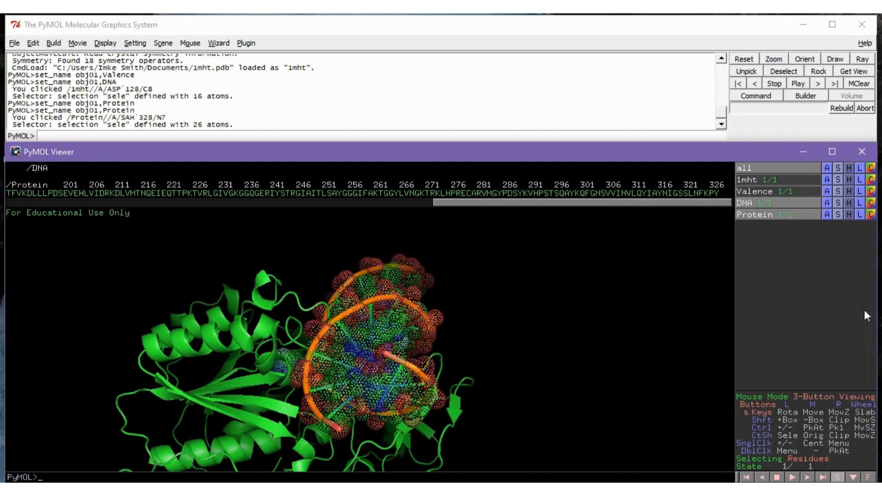
pyautogui.moveTo(586, 384); pyautogui.dragTo(360, 316)
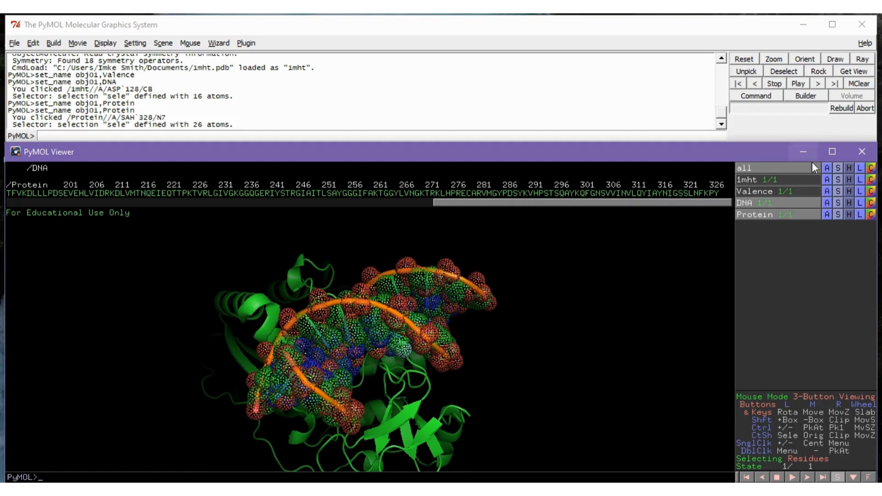
# Display the DNA object only as spheres and inspect the space-filling model from different angles
pyautogui.click(837, 205)
pyautogui.moveTo(827, 217)
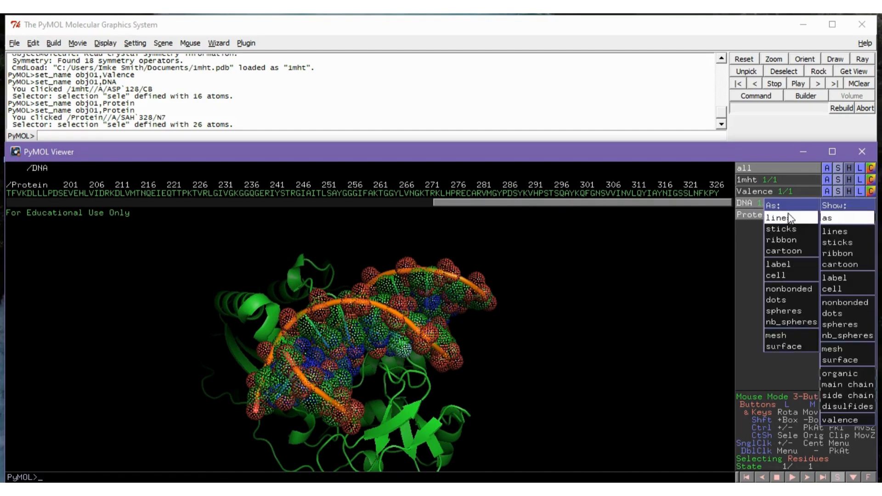
pyautogui.click(783, 312)
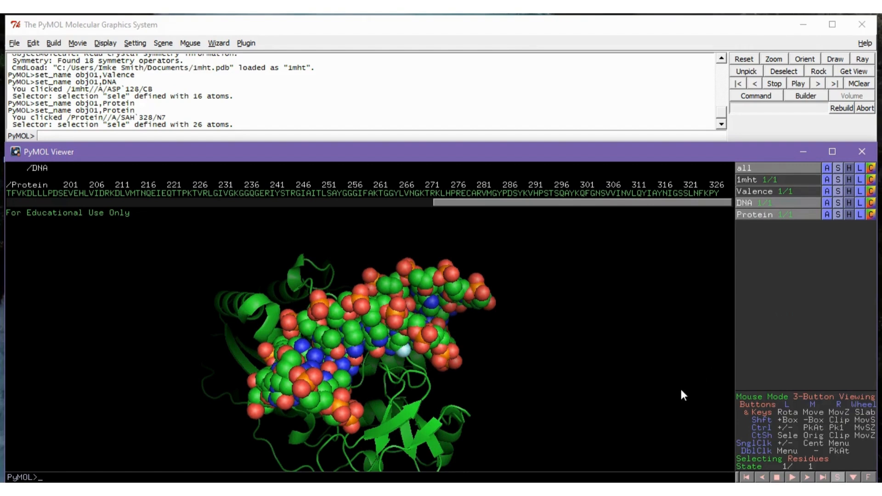
pyautogui.moveTo(683, 399); pyautogui.dragTo(680, 375)
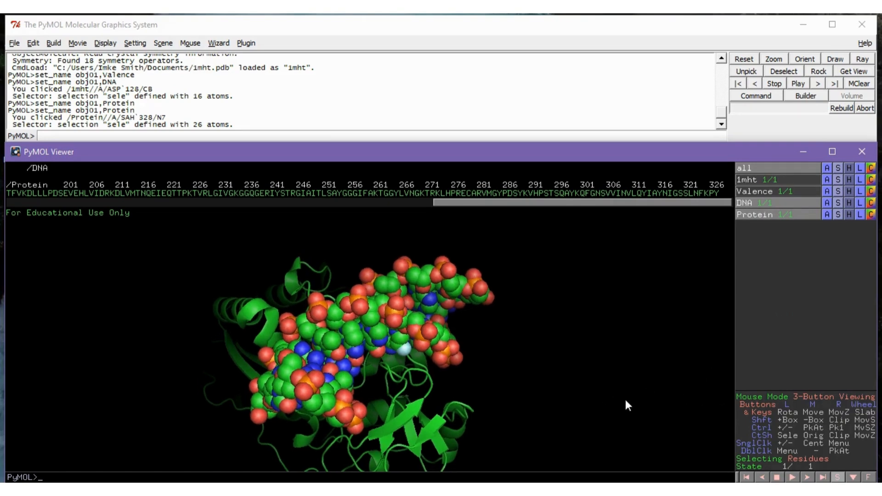
pyautogui.moveTo(626, 403); pyautogui.dragTo(660, 316)
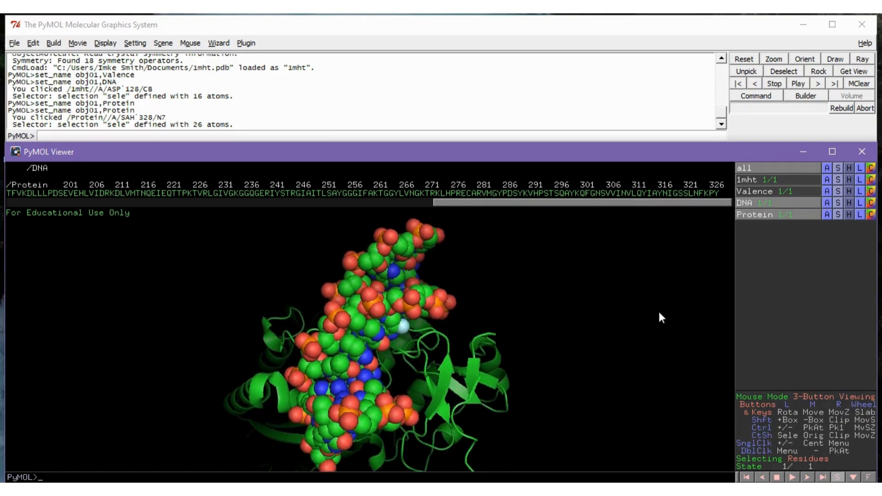
# Display the DNA object only as a cartoon
pyautogui.click(837, 202)
pyautogui.click(838, 203)
pyautogui.moveTo(841, 218)
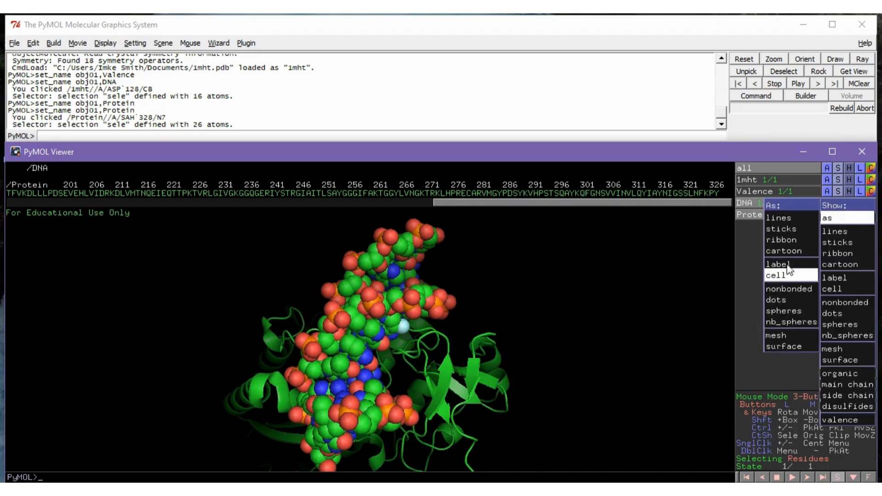
pyautogui.click(784, 250)
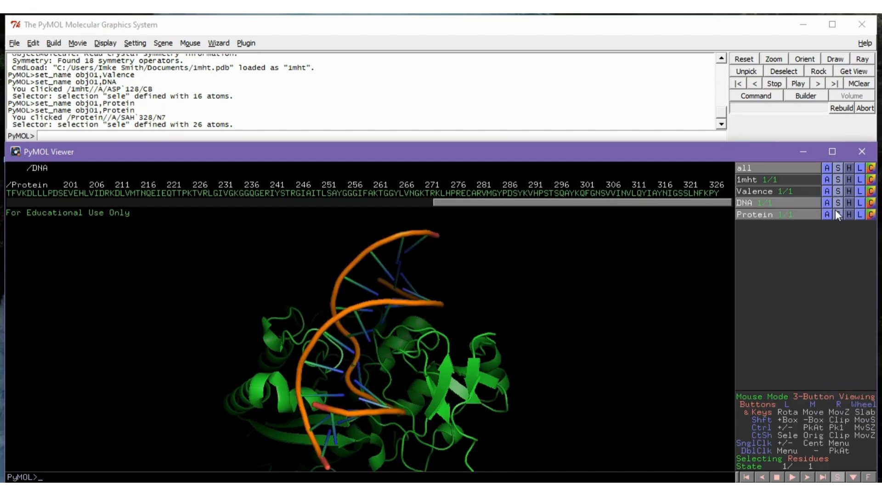
# Add the mesh representation to the DNA object and inspect it from another angle
pyautogui.click(837, 203)
pyautogui.moveTo(844, 220)
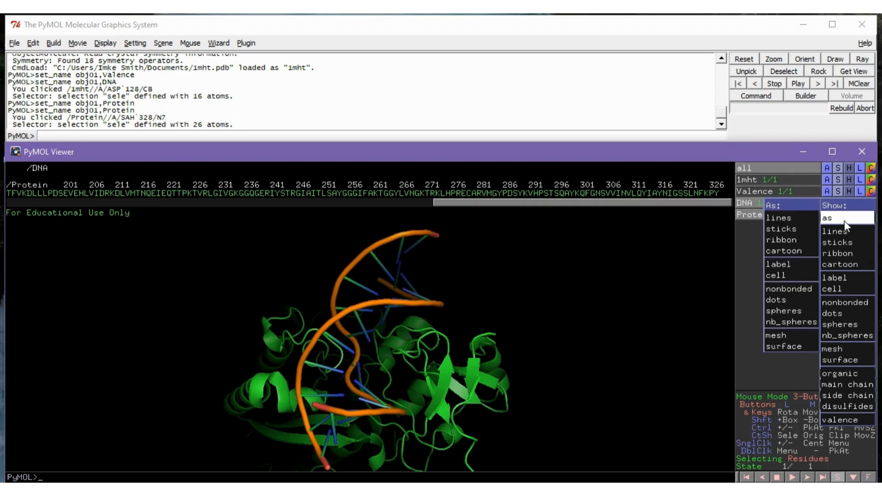
pyautogui.click(846, 349)
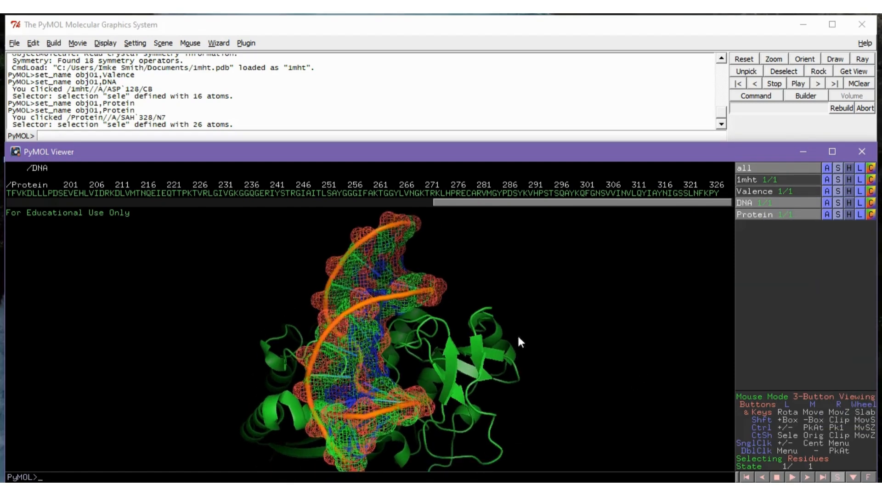
pyautogui.moveTo(519, 338); pyautogui.dragTo(374, 347)
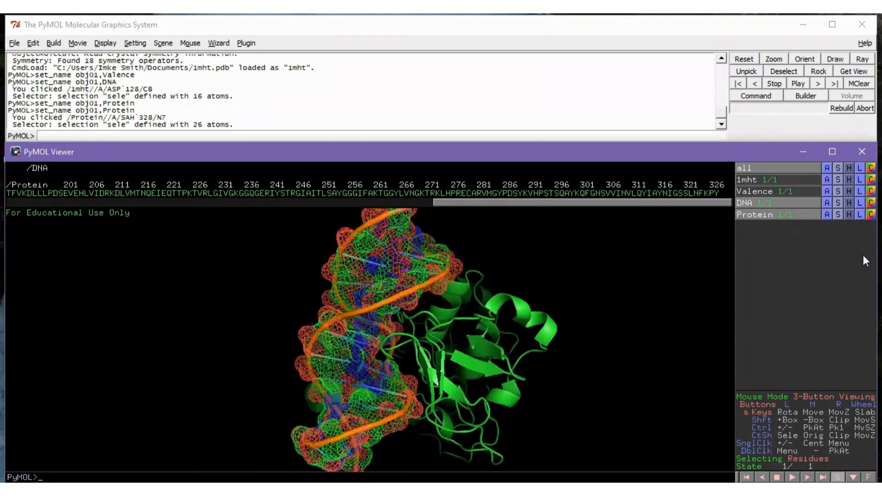
# Replace the DNA object's mesh with a surface representation, keeping its cartoon, and inspect it from another angle
pyautogui.click(850, 203)
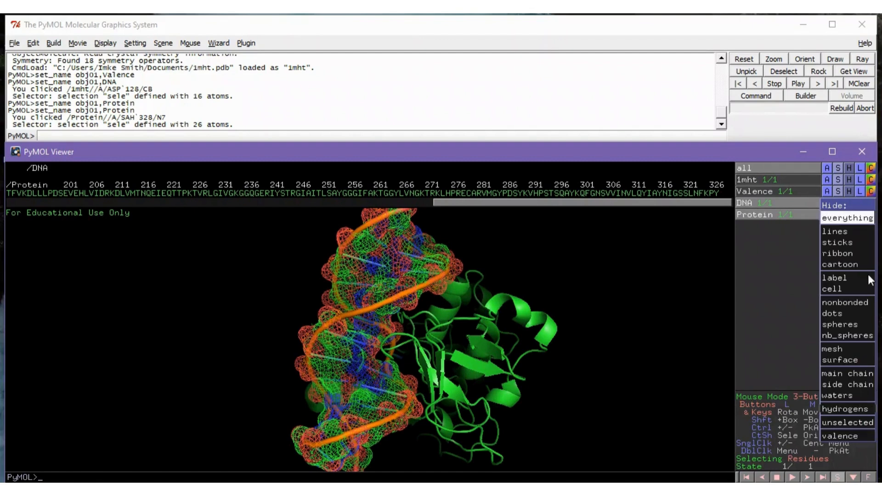
pyautogui.click(842, 350)
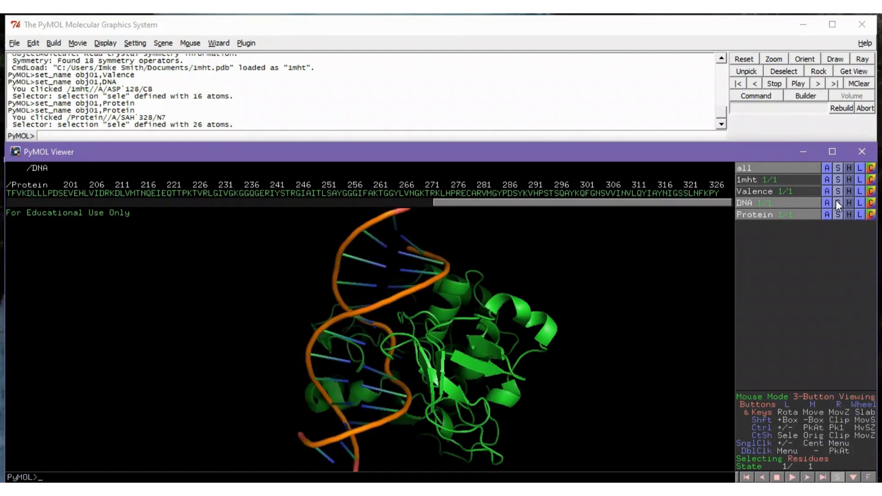
pyautogui.click(837, 203)
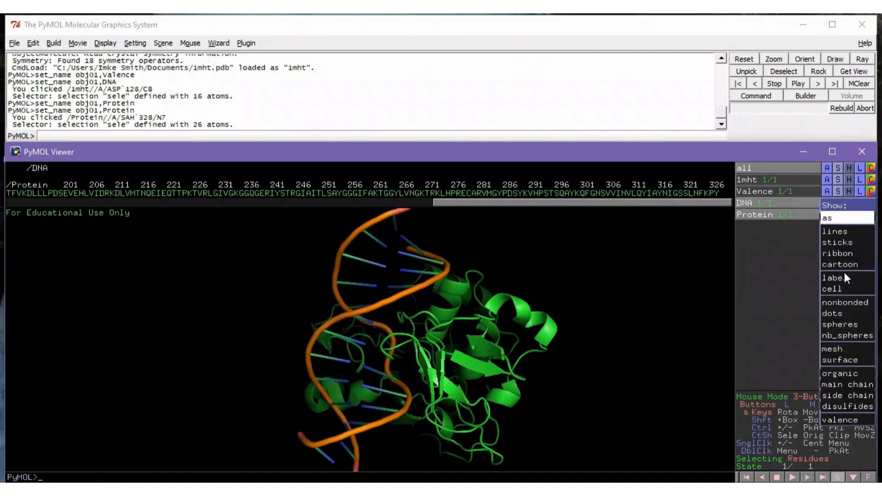
pyautogui.click(848, 360)
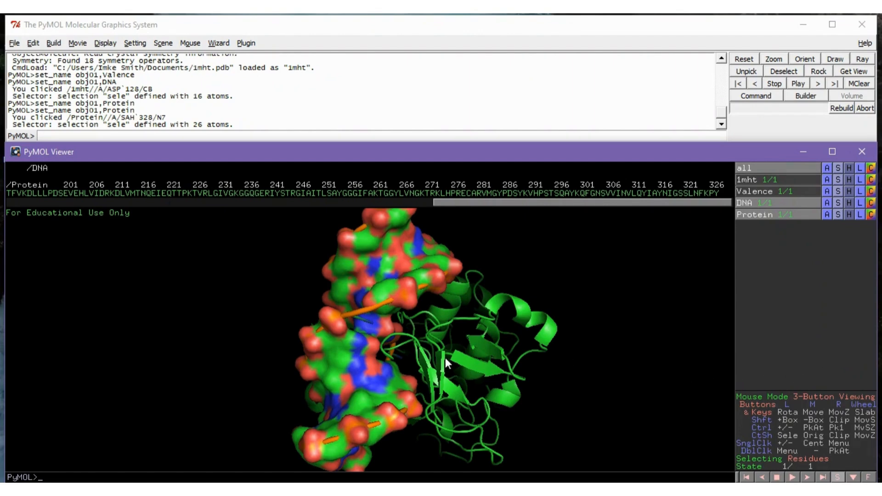
pyautogui.moveTo(445, 357); pyautogui.dragTo(345, 285)
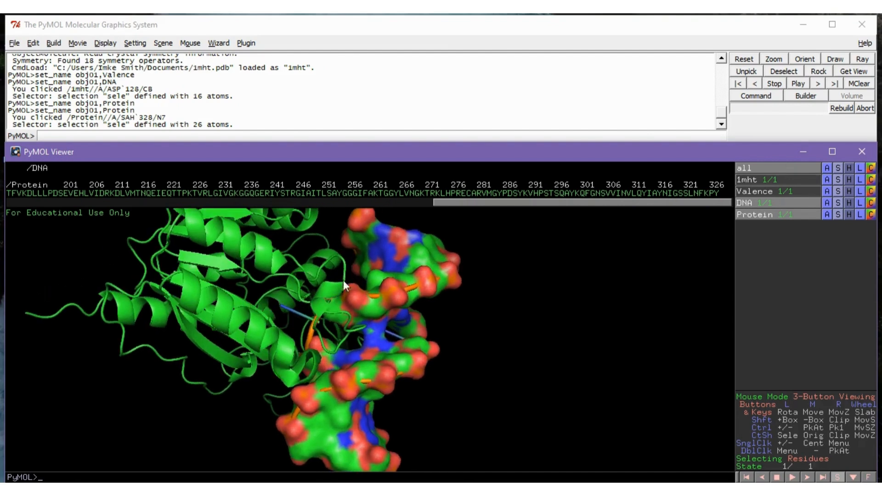
# Show the organic molecules of the Protein object as spheres
pyautogui.click(839, 215)
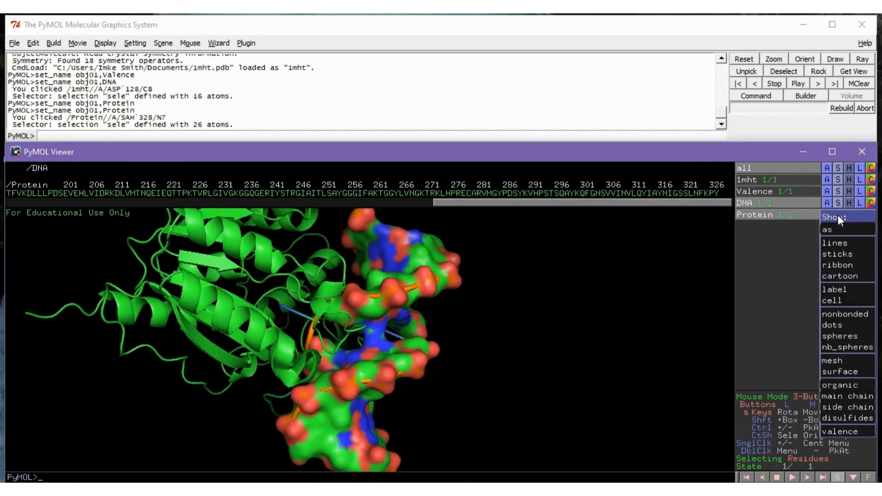
pyautogui.moveTo(840, 388)
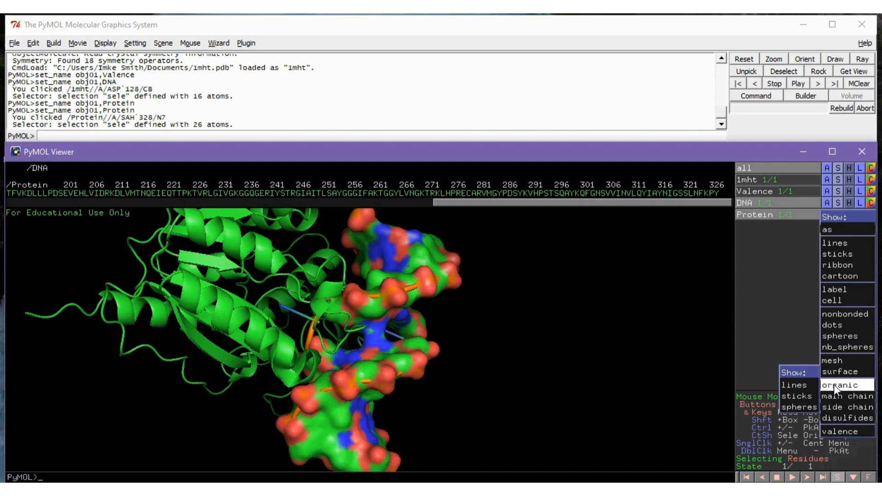
pyautogui.click(793, 408)
# Select the SAH ligand shown as spheres in the protein and locate it at the end of the sequence
pyautogui.moveTo(236, 324); pyautogui.dragTo(273, 262)
pyautogui.click(276, 269)
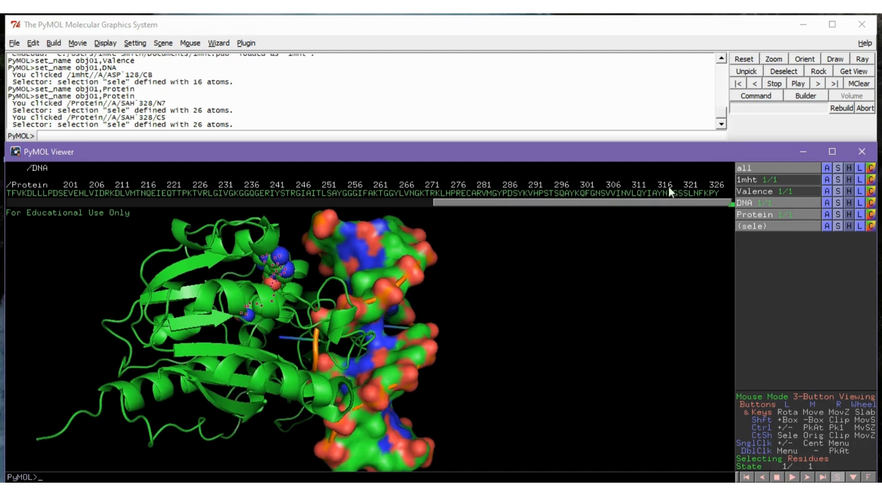
pyautogui.moveTo(527, 201); pyautogui.dragTo(534, 206)
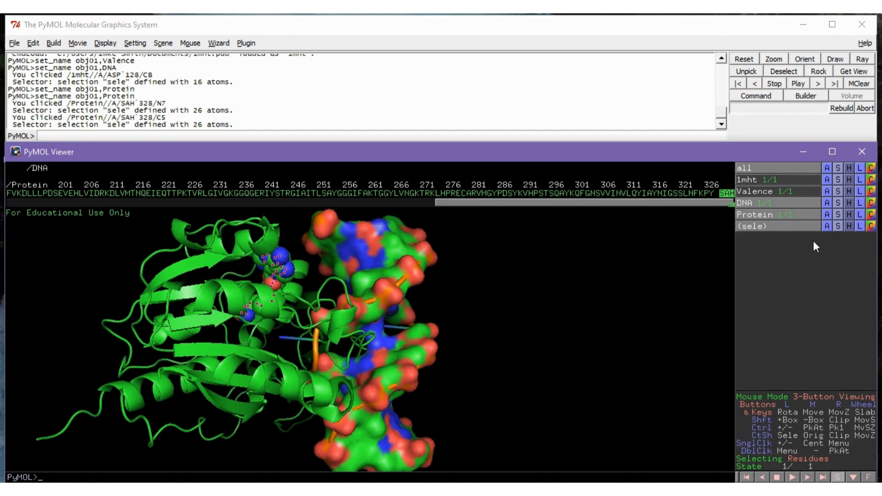
pyautogui.click(838, 215)
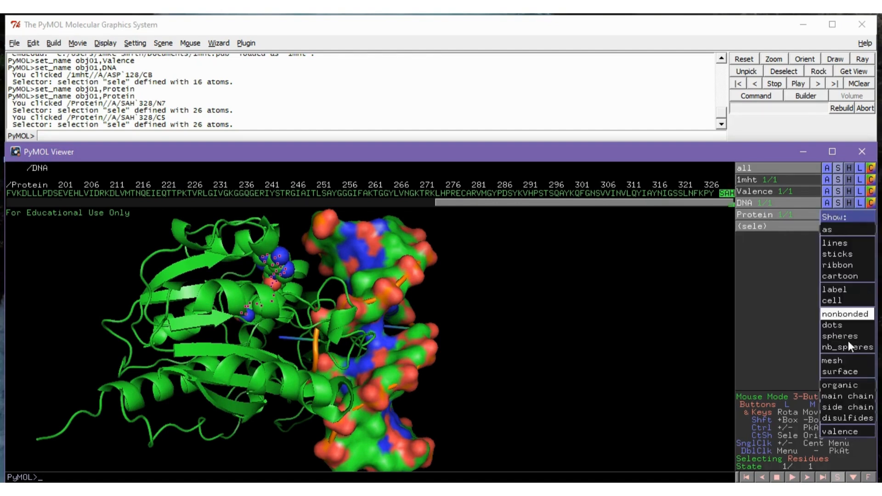
pyautogui.moveTo(848, 399)
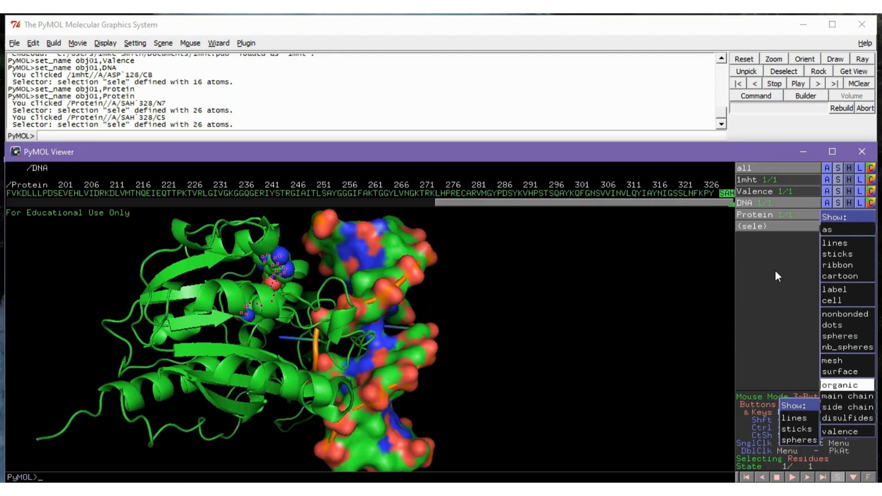
# Display only the Valence object by disabling the selection, Protein and DNA, and orient the view to the visible atoms
pyautogui.click(761, 225)
pyautogui.click(758, 215)
pyautogui.click(758, 200)
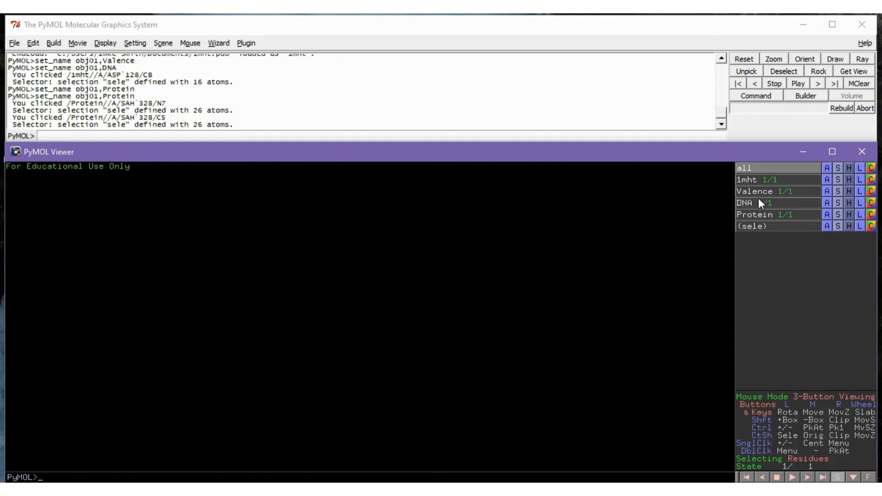
pyautogui.click(759, 191)
pyautogui.rightClick(421, 209)
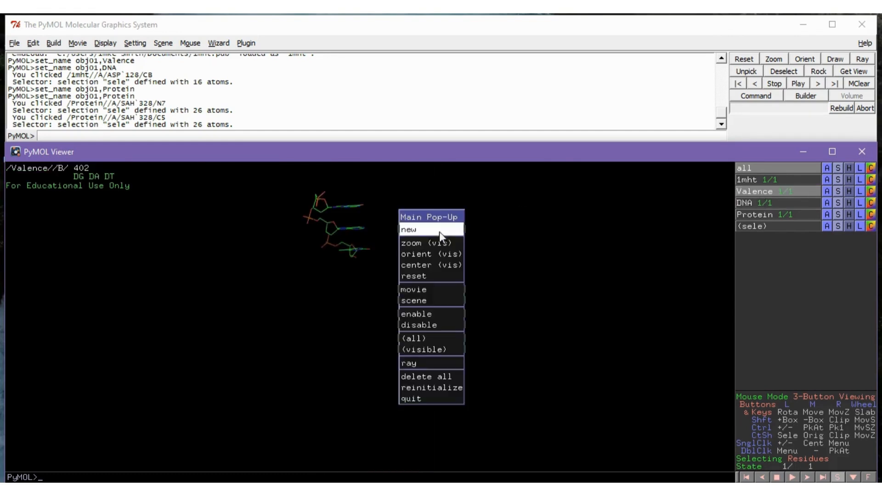
pyautogui.click(443, 253)
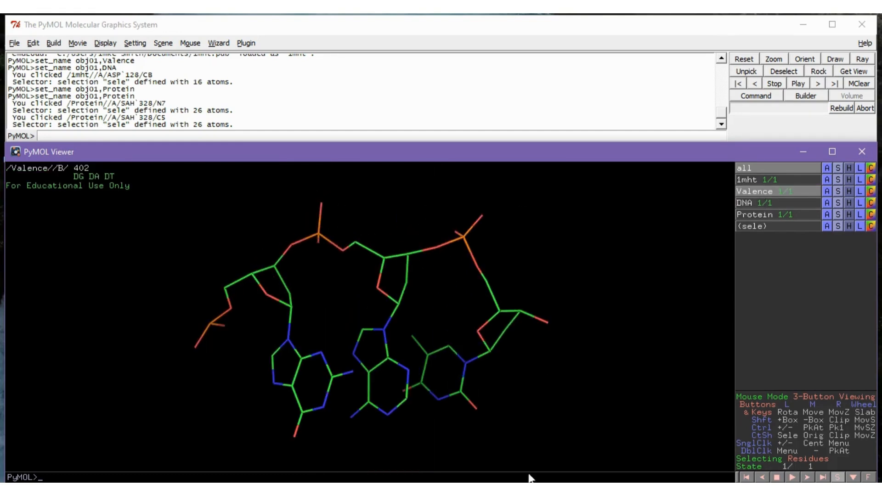
# Show valence bonds on the Valence object and inspect its double bonds up close
pyautogui.click(838, 193)
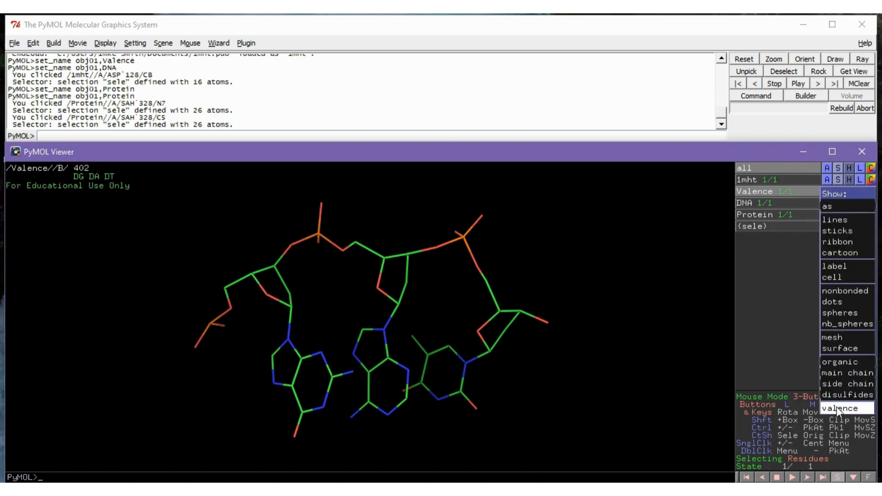
pyautogui.click(837, 406)
pyautogui.moveTo(349, 348); pyautogui.dragTo(365, 363, button='right')
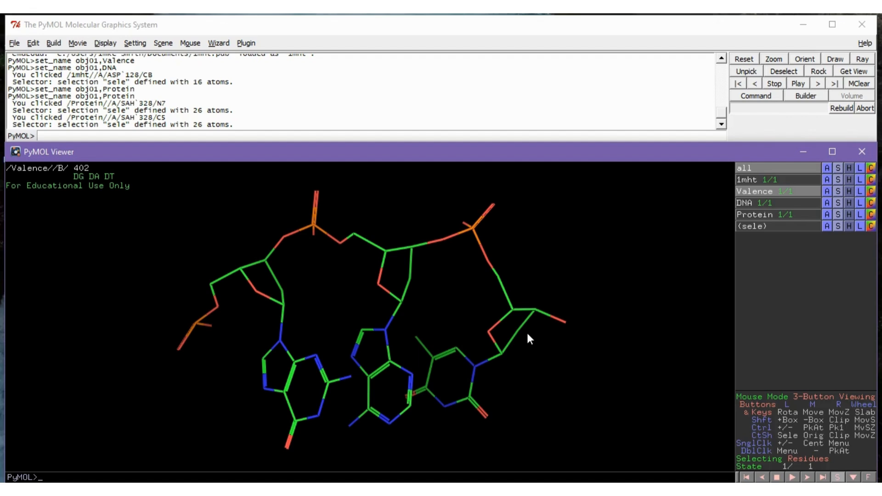
pyautogui.moveTo(462, 425); pyautogui.dragTo(465, 356)
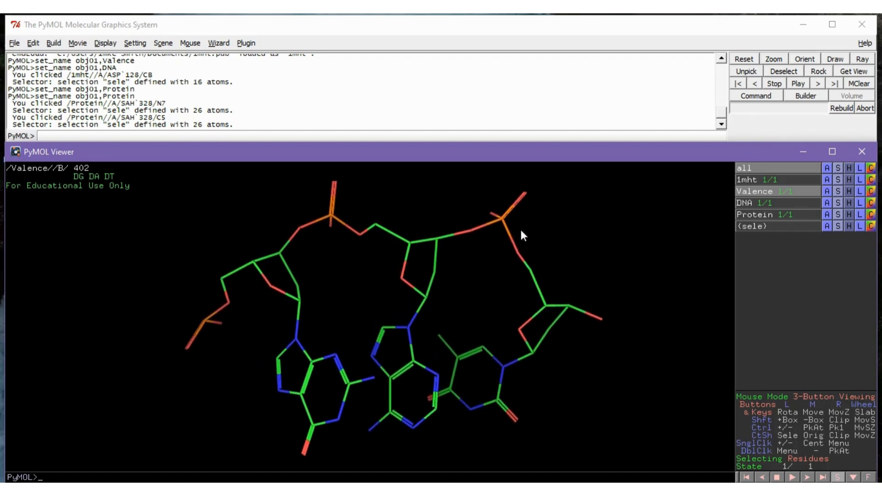